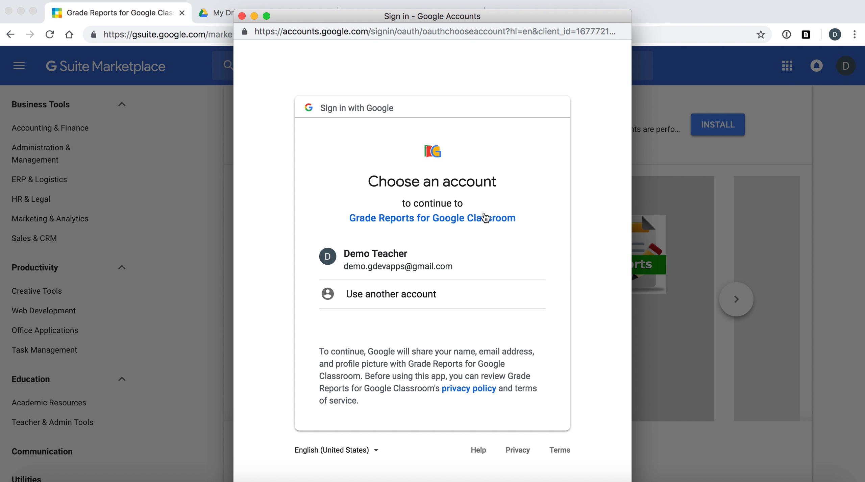
Step: Grant Grade Reports for Google Classroom access to the demo teacher account and complete the add-on's installation
left_click(425, 257)
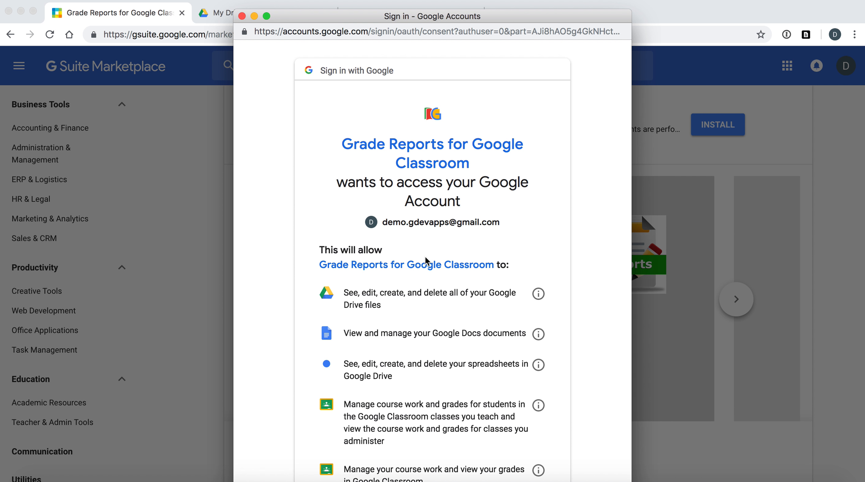
scroll(442, 340, "down", 2)
scroll(442, 340, "down", 3)
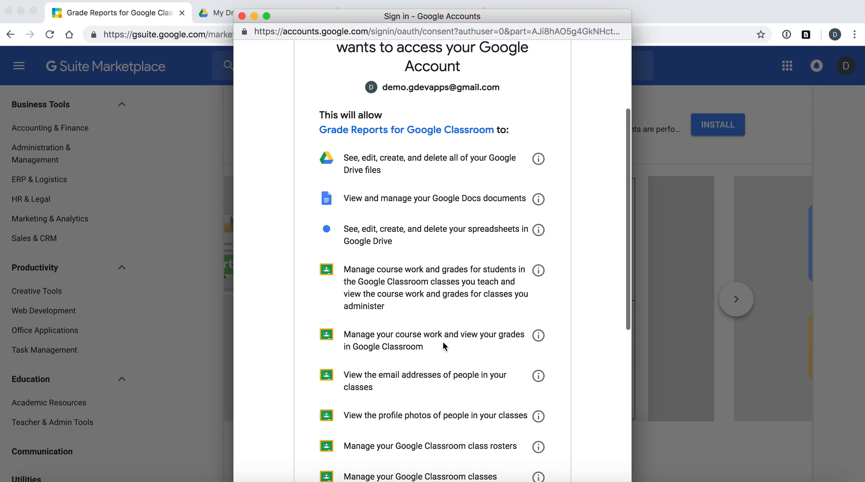
scroll(442, 340, "down", 3)
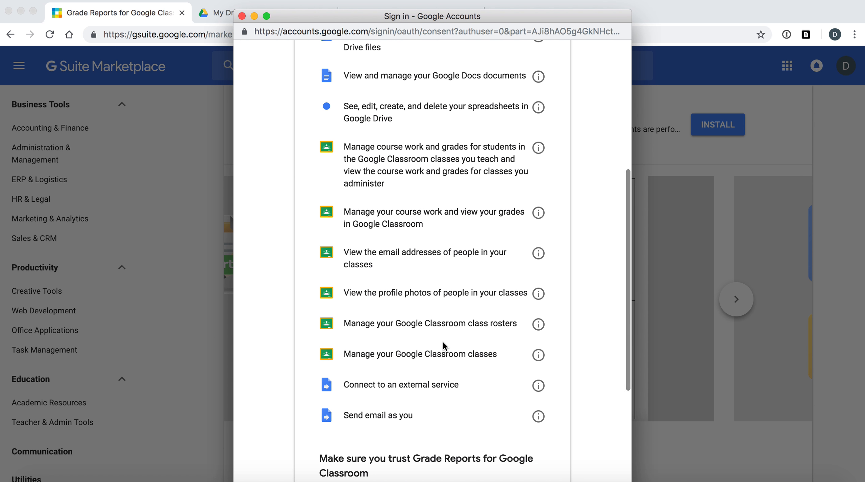
scroll(442, 341, "down", 5)
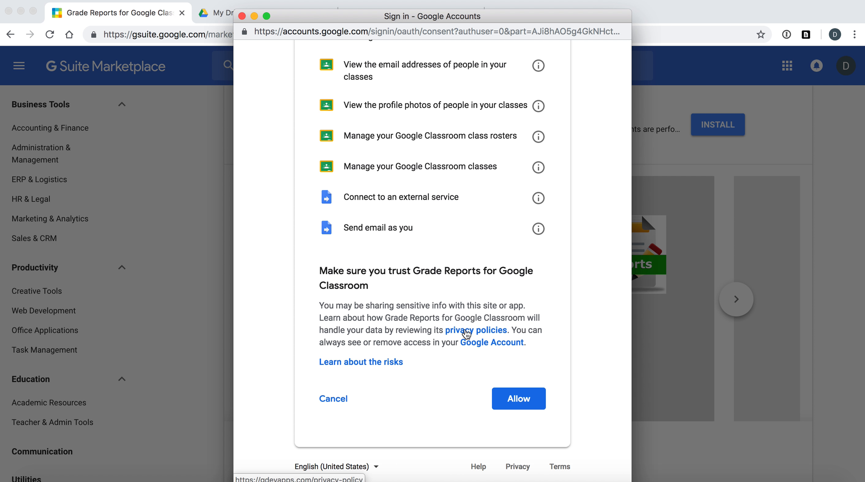
left_click(519, 399)
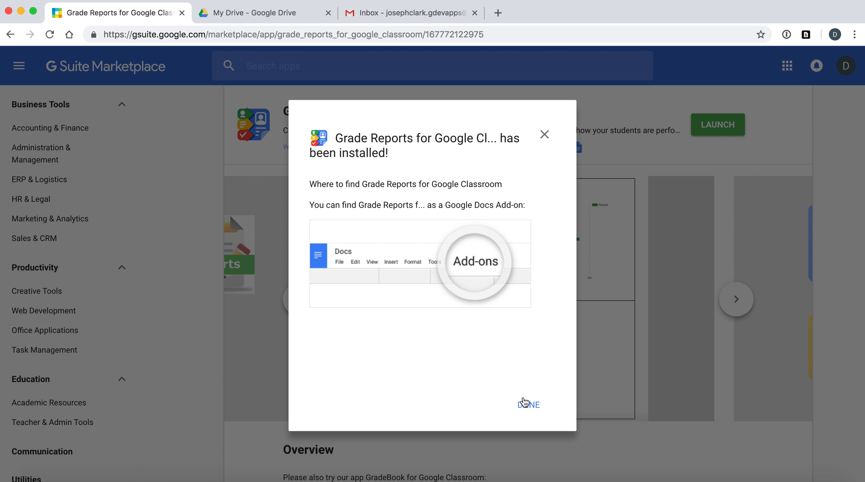
left_click(524, 403)
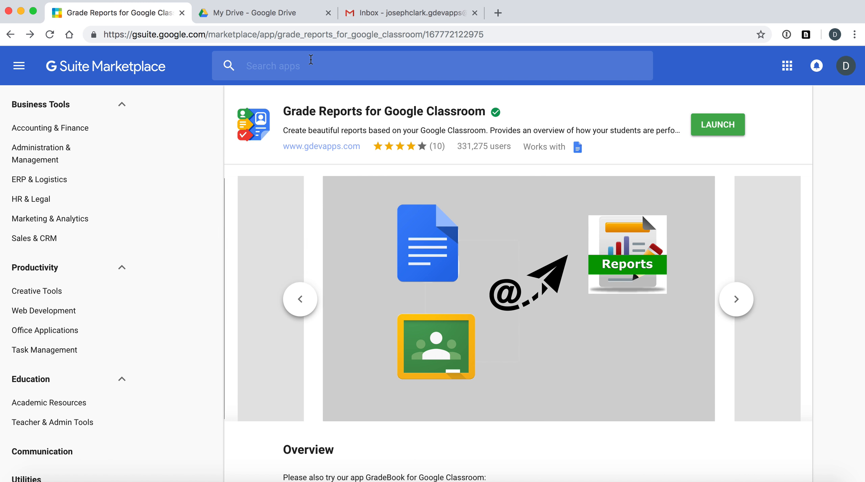
Step: Launch the installed add-on in Google Docs, start Generate Reports and authorize its script with the demo teacher account
left_click(715, 128)
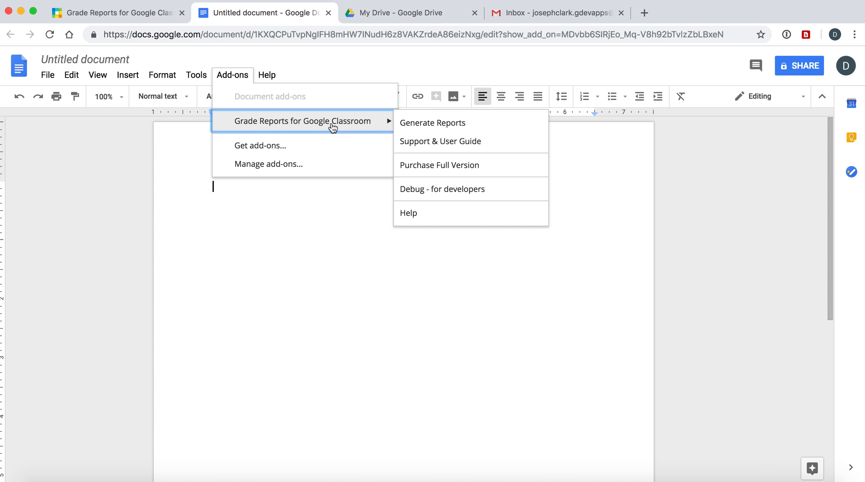
left_click(437, 125)
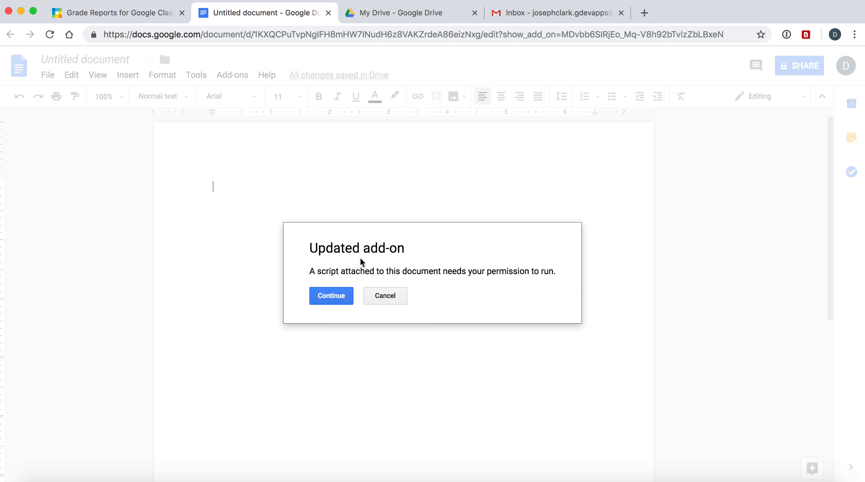
left_click(340, 296)
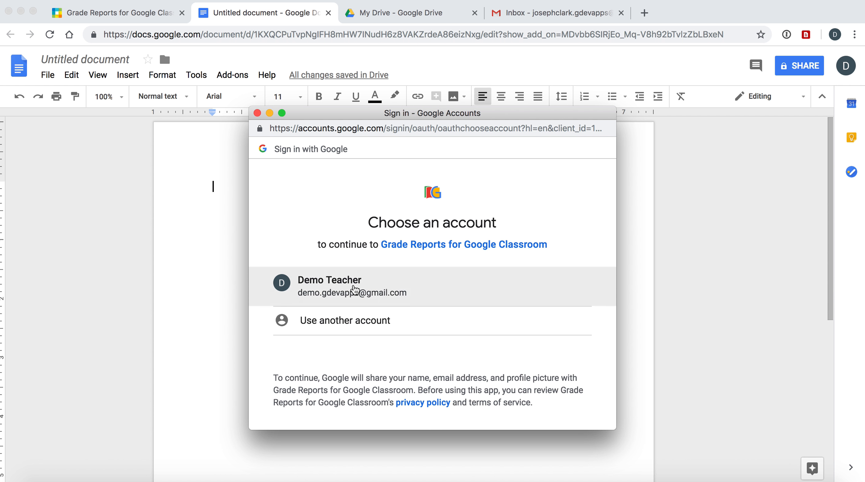
left_click(354, 289)
scroll(526, 294, "down", 10)
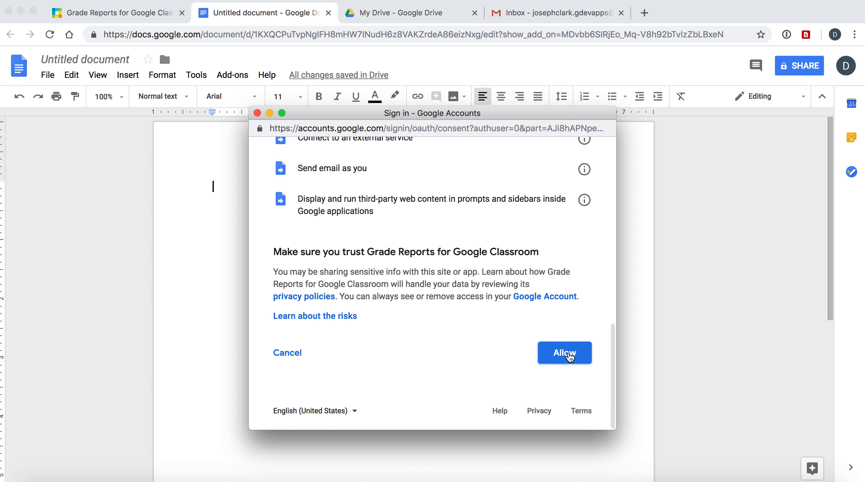
left_click(570, 355)
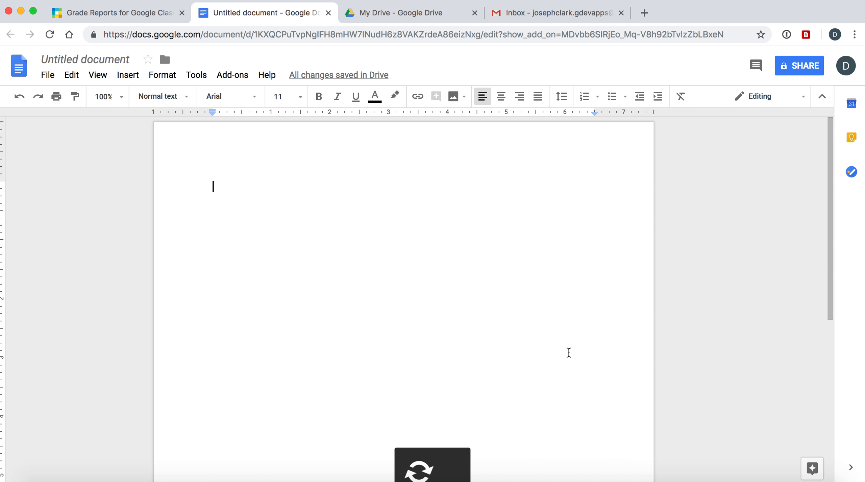
Step: Run Generate Reports from the Grade Reports for Google Classroom add-on to bring up its getting-started pane
left_click(234, 76)
mouse_move(257, 121)
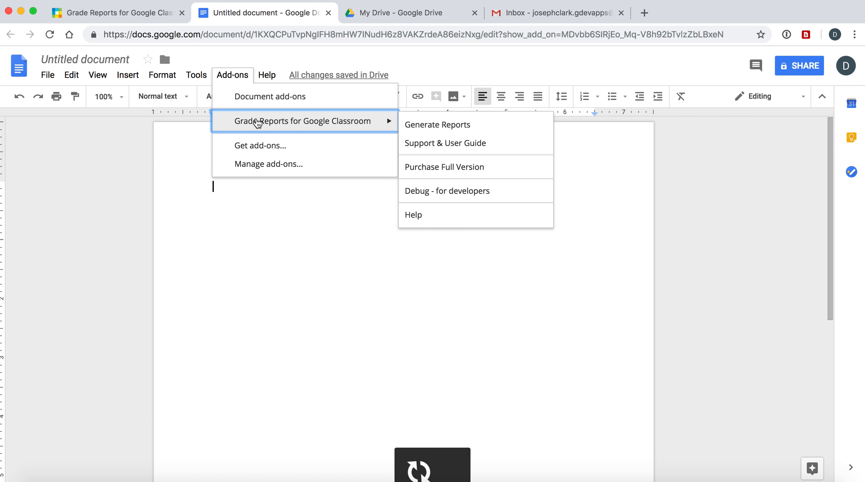
left_click(432, 125)
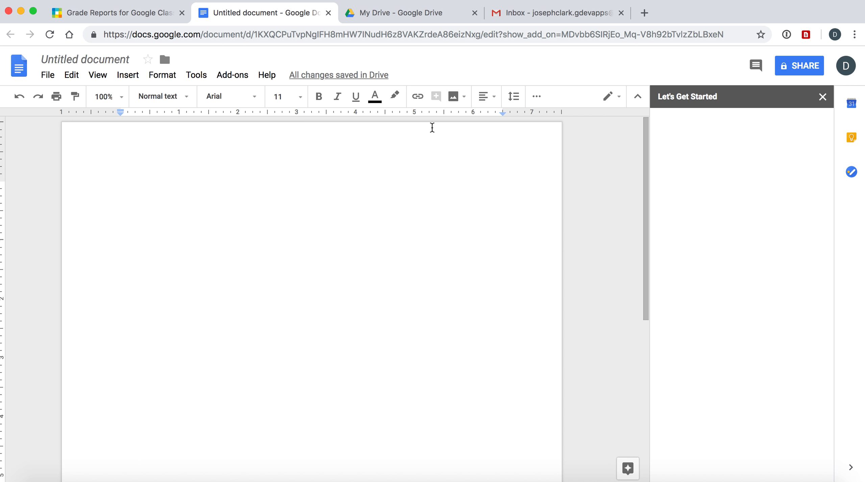
left_click(229, 78)
mouse_move(252, 119)
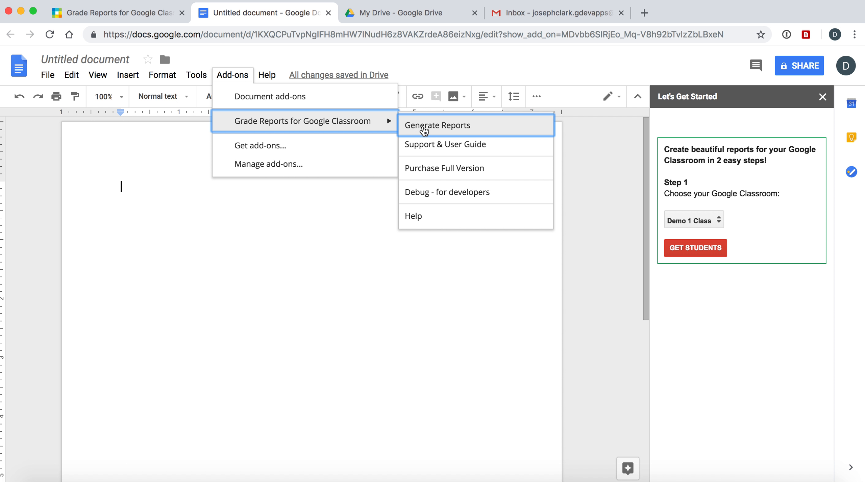
left_click(709, 106)
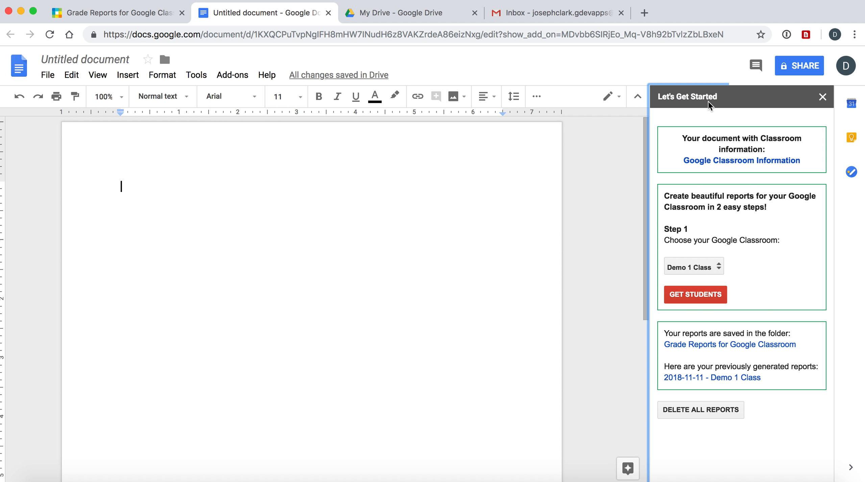
Step: Choose Demo 1 Class as the Google Classroom and get its students
left_click(703, 267)
left_click(704, 268)
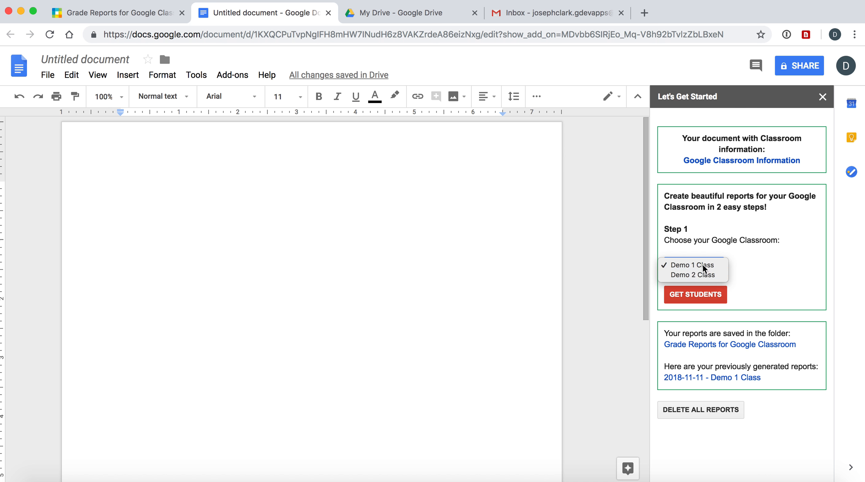
left_click(701, 291)
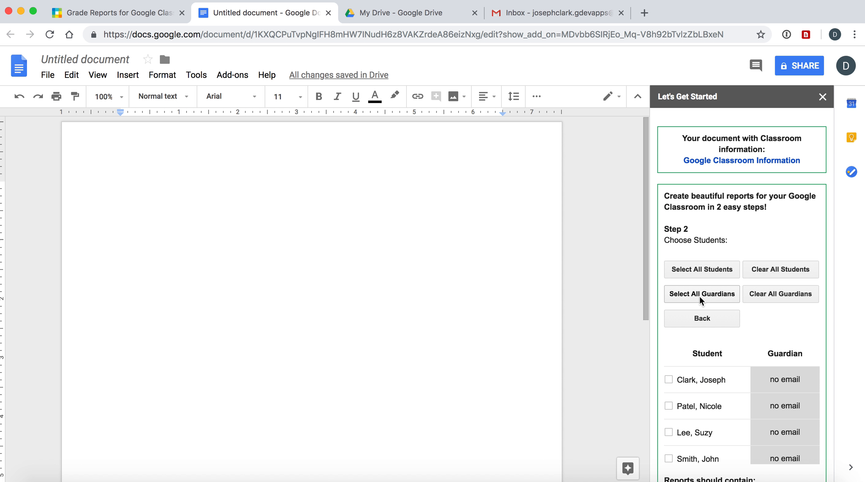
Step: Clear all student selections and select only the first student in the class list
scroll(721, 371, "down", 2)
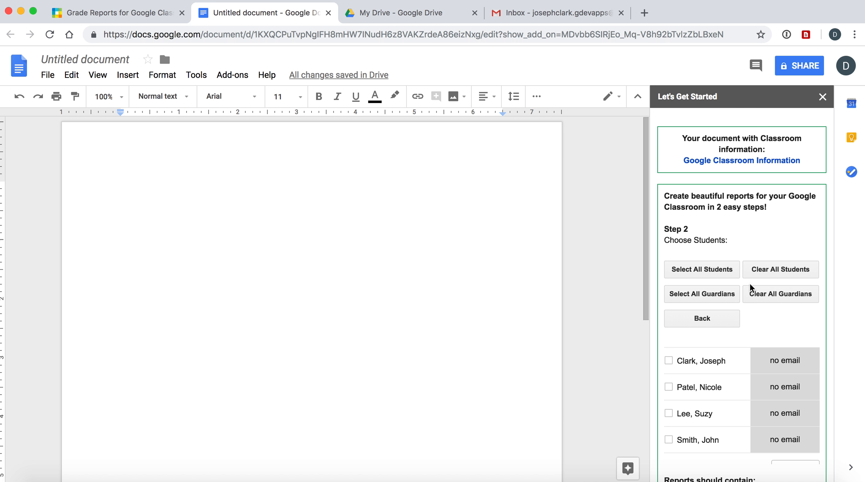
left_click(752, 271)
left_click(669, 361)
scroll(716, 377, "down", 1)
scroll(809, 367, "down", 6)
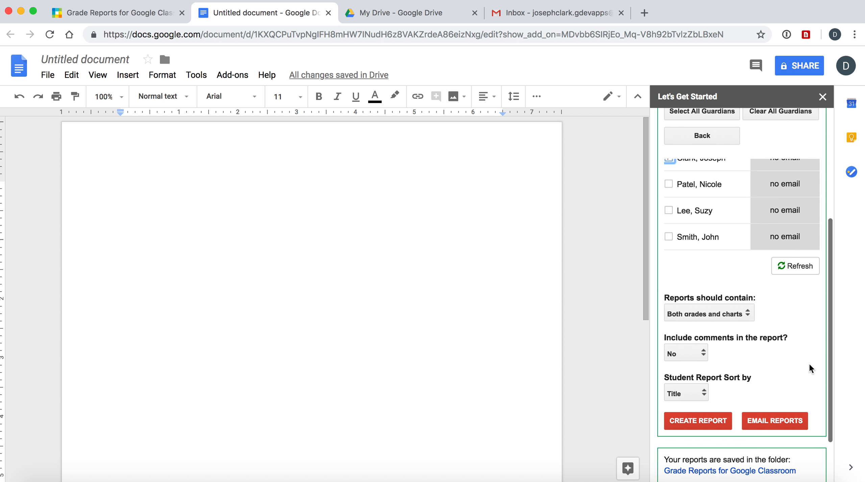
Step: Configure the reports to contain both grades and charts, include comments, and sort by Title
left_click(743, 302)
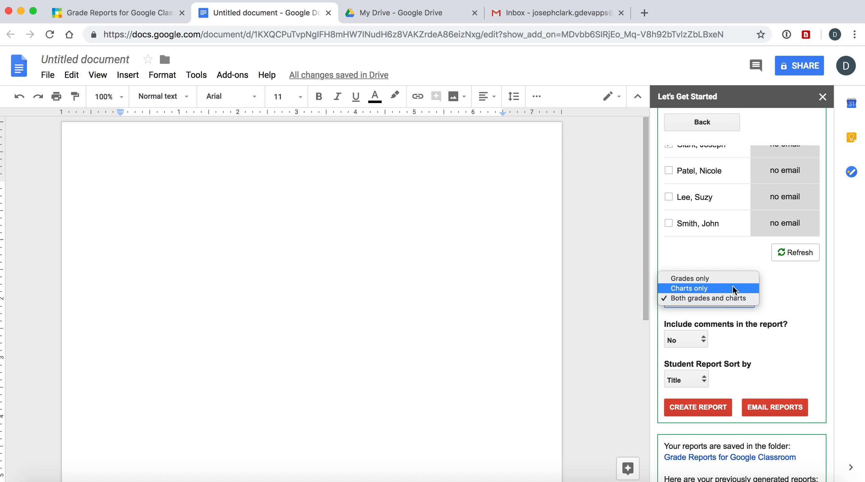
left_click(730, 298)
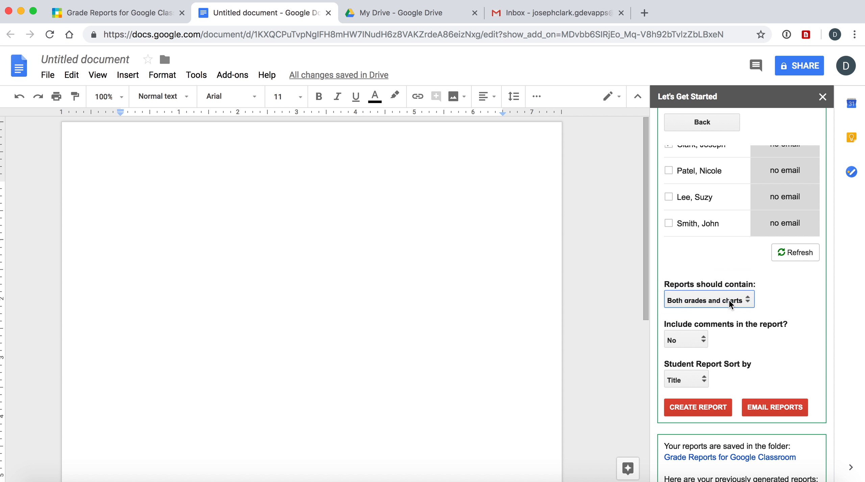
left_click(702, 341)
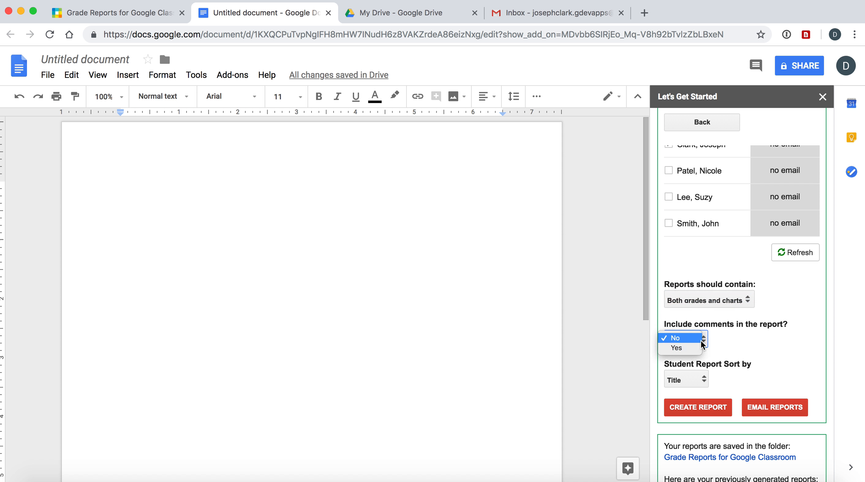
left_click(694, 352)
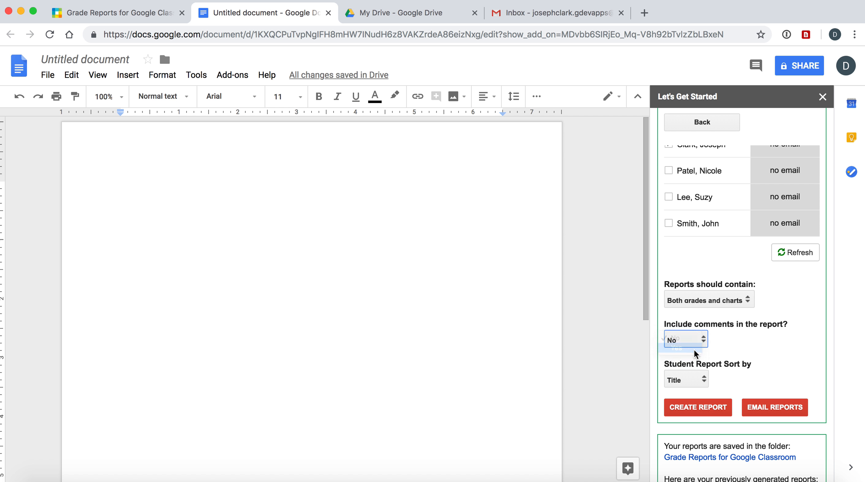
left_click(688, 380)
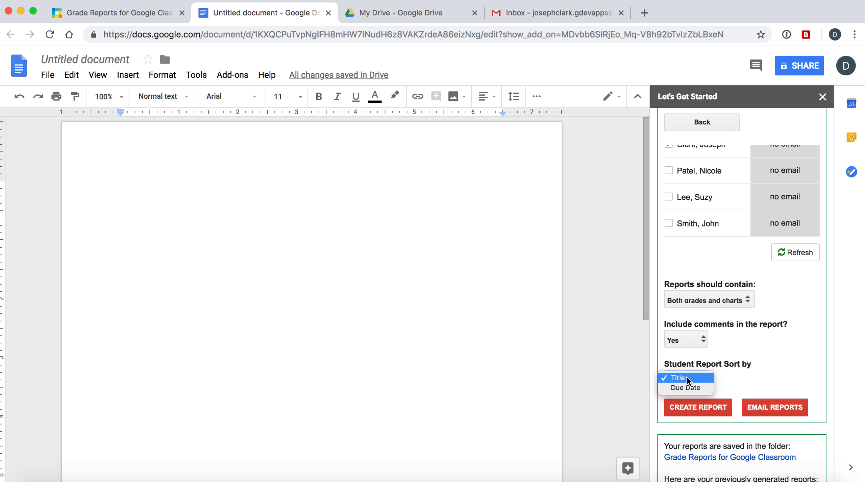
left_click(688, 378)
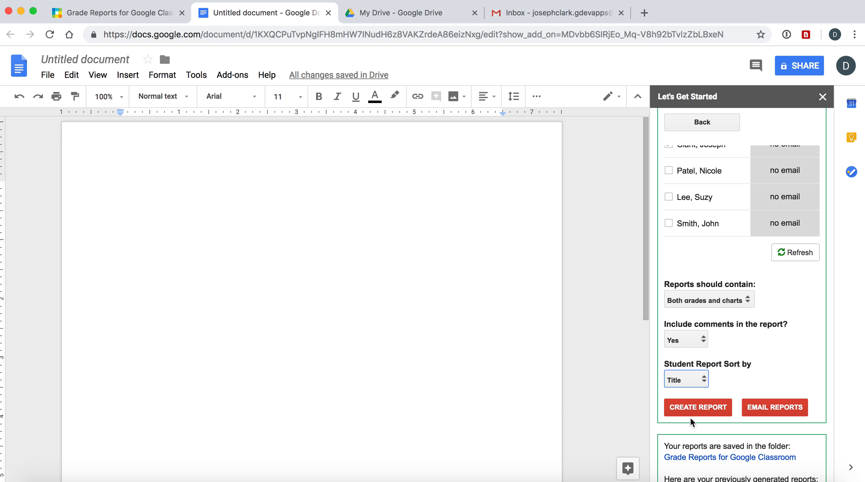
Step: Open the Google Classroom Information spreadsheet and examine its email message template and the Demo 1 Class student details and report comments
scroll(739, 356, "up", 5)
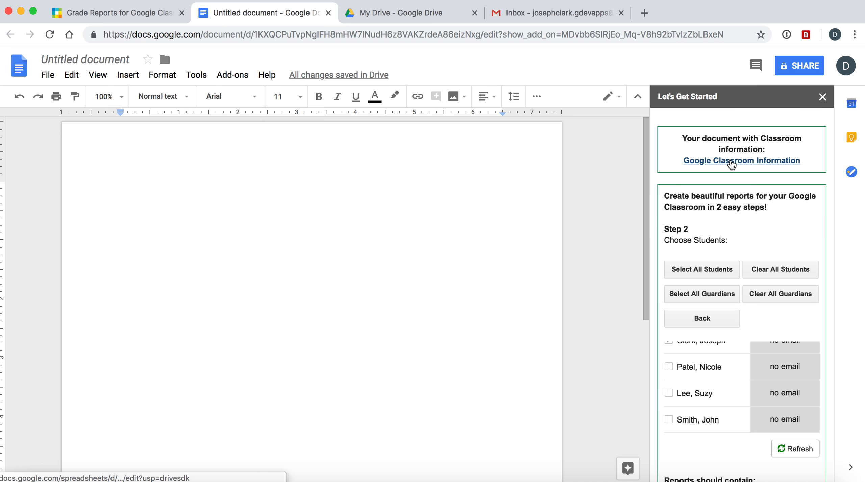
left_click(732, 161)
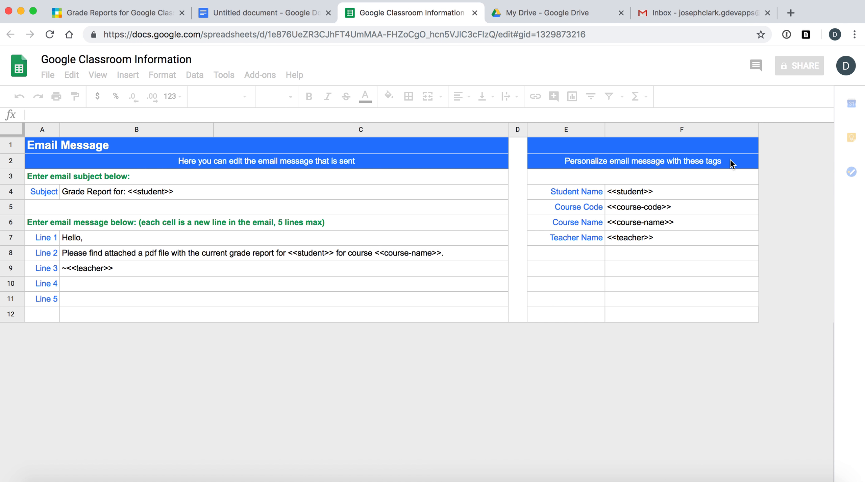
left_click(730, 160)
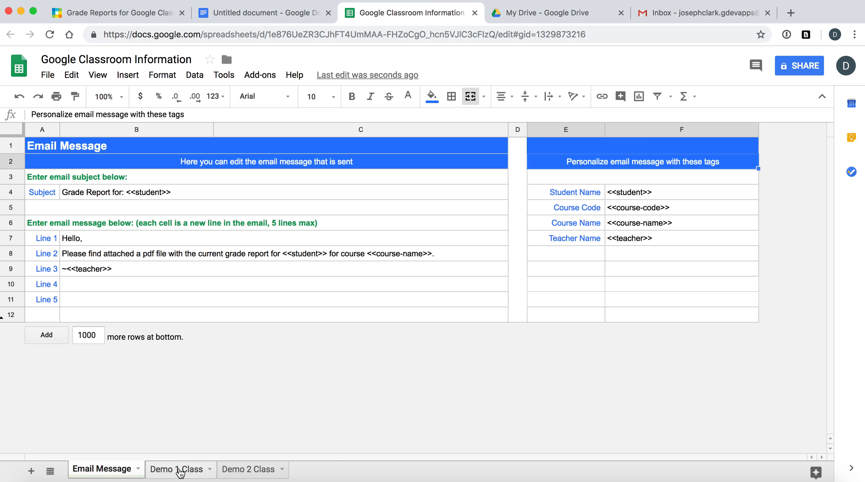
left_click(180, 470)
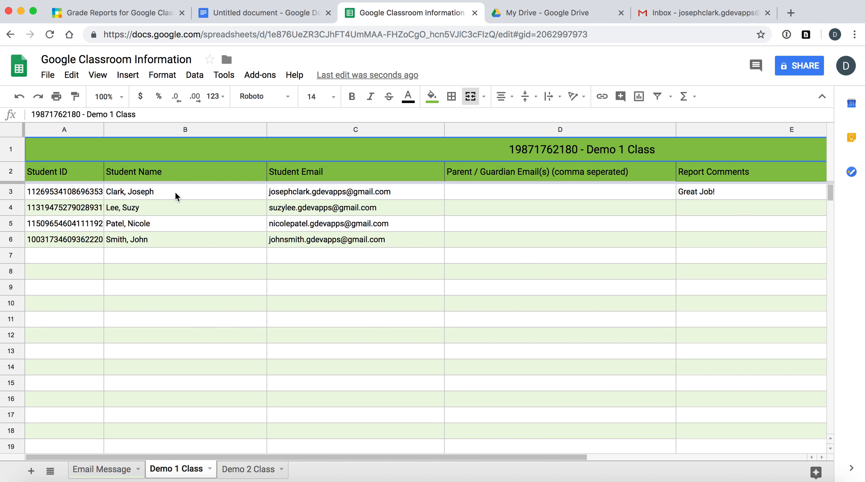
left_click(143, 192)
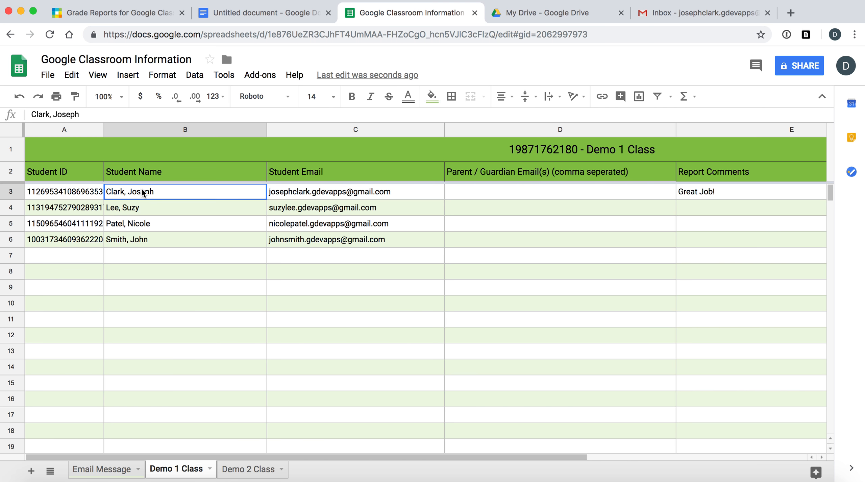
left_click(81, 195)
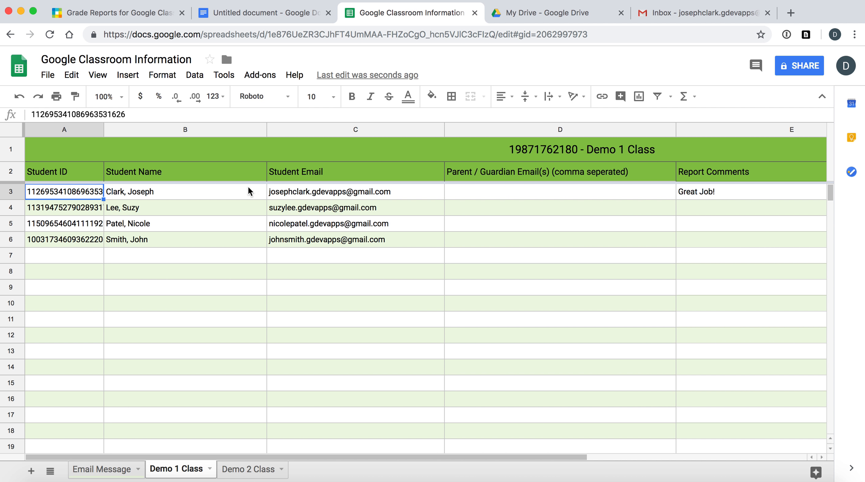
left_click(326, 191)
left_click(724, 196)
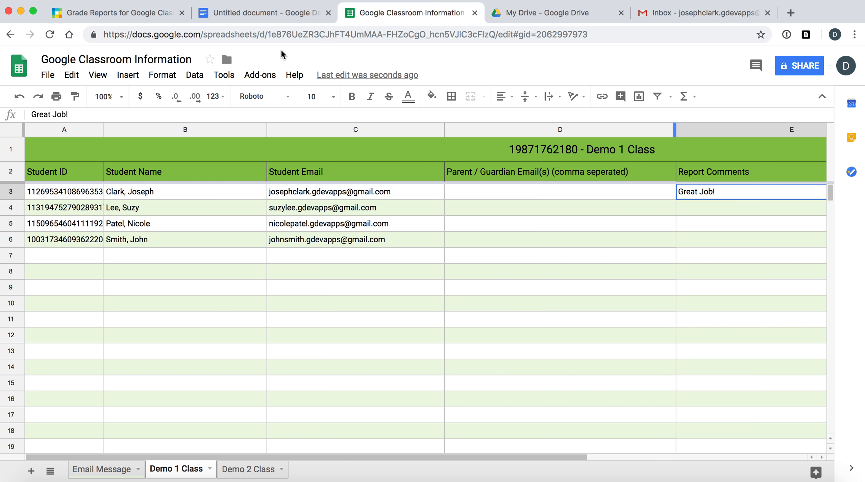
Step: Return to the untitled document and create the grade report for the selected student
left_click(271, 15)
scroll(713, 368, "down", 7)
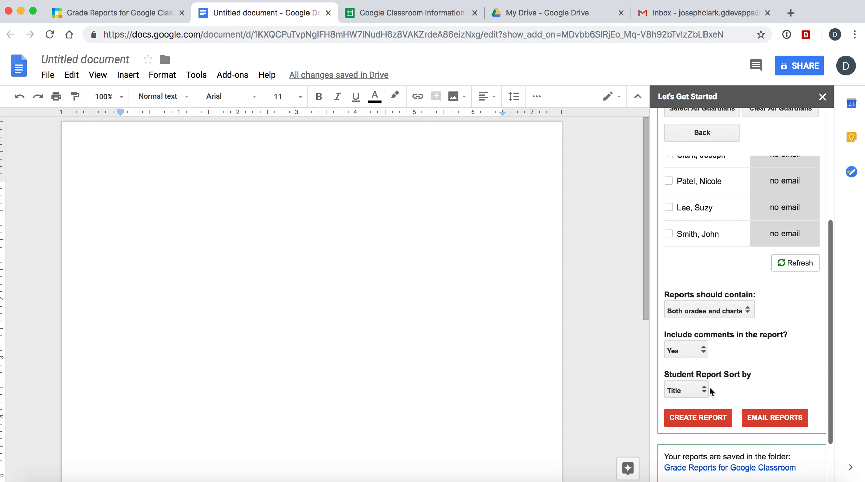
left_click(705, 371)
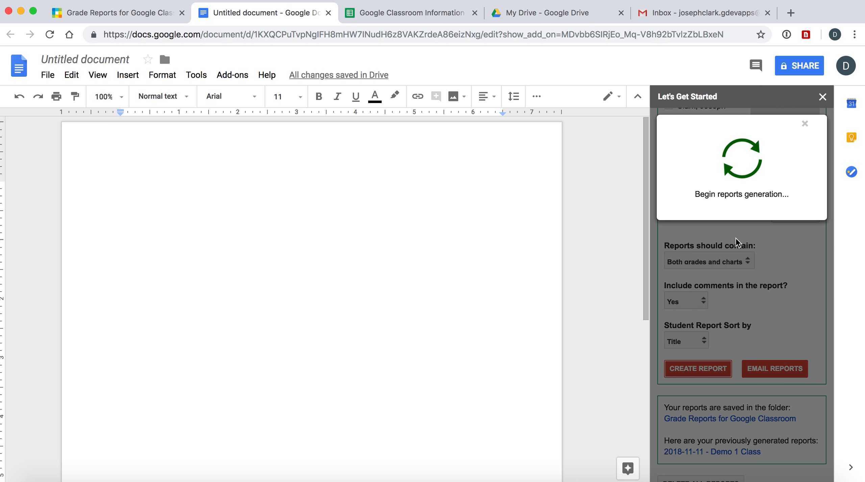
Step: Switch to the Google Classroom Information spreadsheet and examine the Parent / Guardian Email(s) cells for each student in Demo 1 Class
left_click(432, 18)
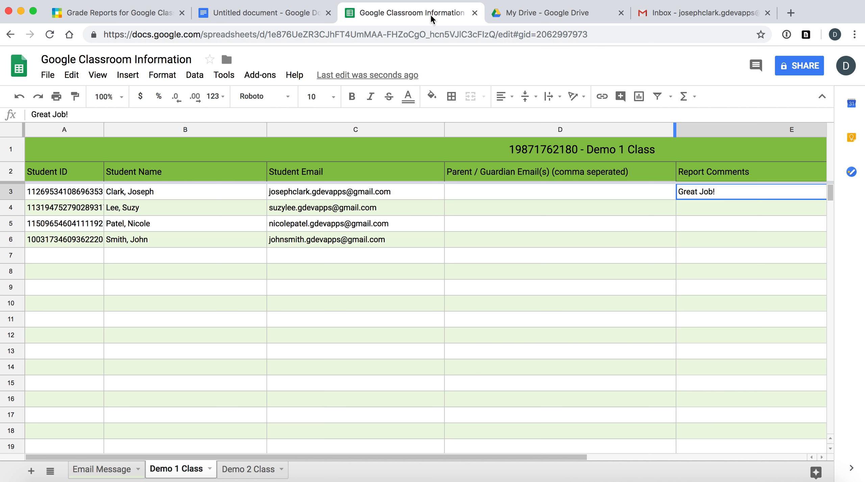
left_click(490, 191)
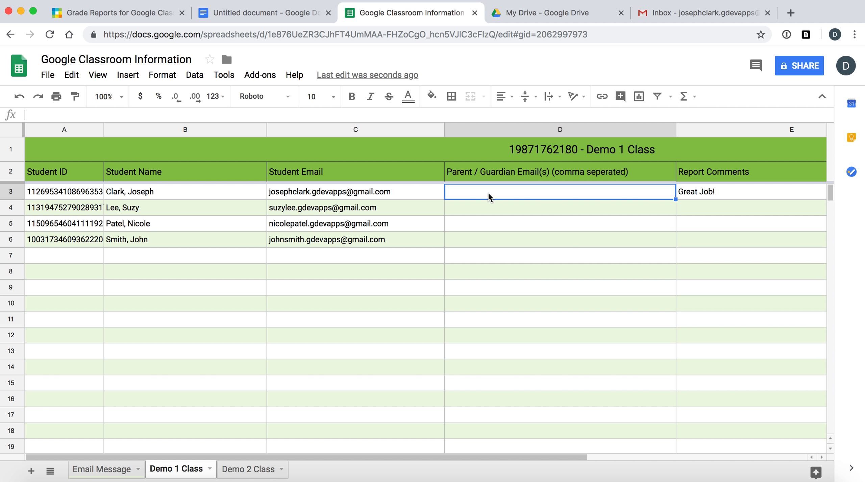
left_click(490, 206)
left_click(491, 195)
left_click(490, 211)
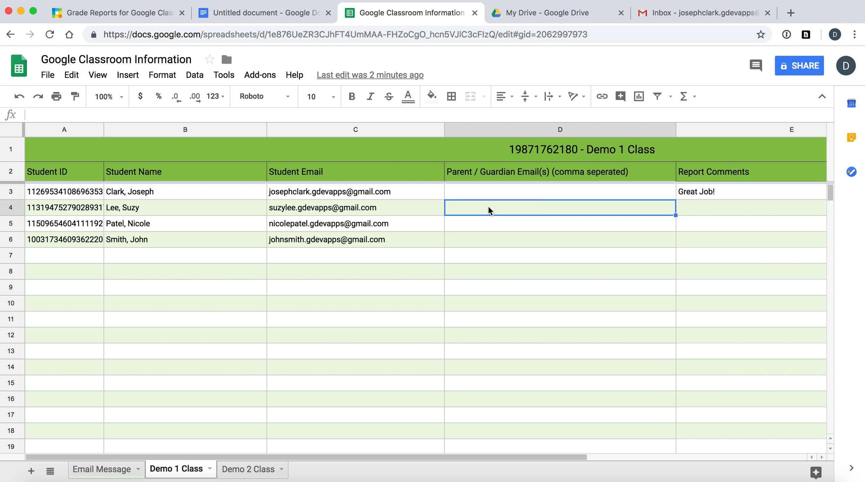
left_click(490, 226)
left_click(489, 240)
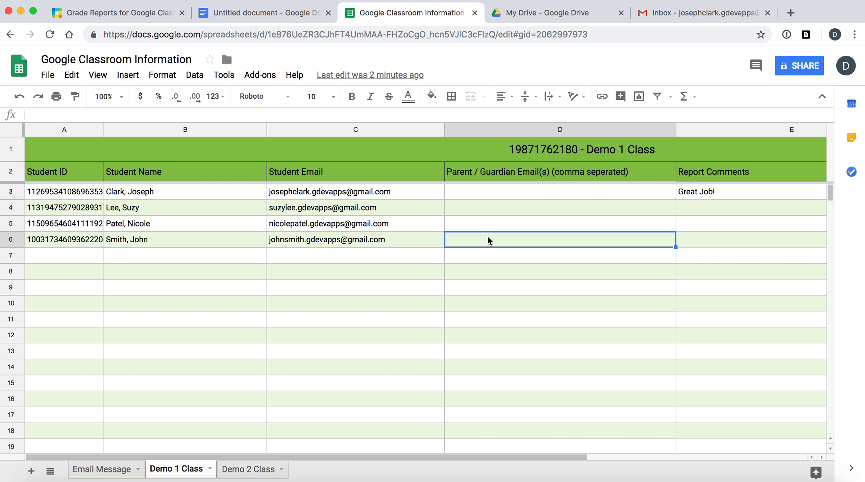
Step: Return to the untitled document, open the generated Student Grade Report, and review its grades table, teacher comments and performance charts
left_click(265, 14)
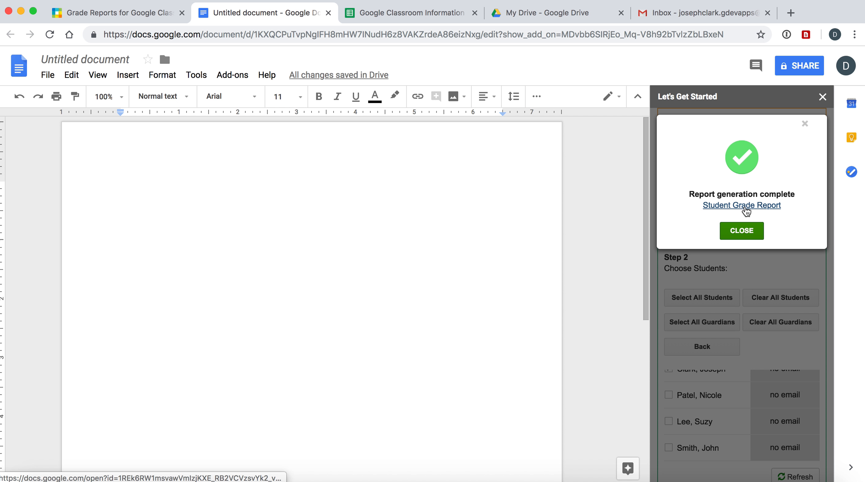
left_click(745, 207)
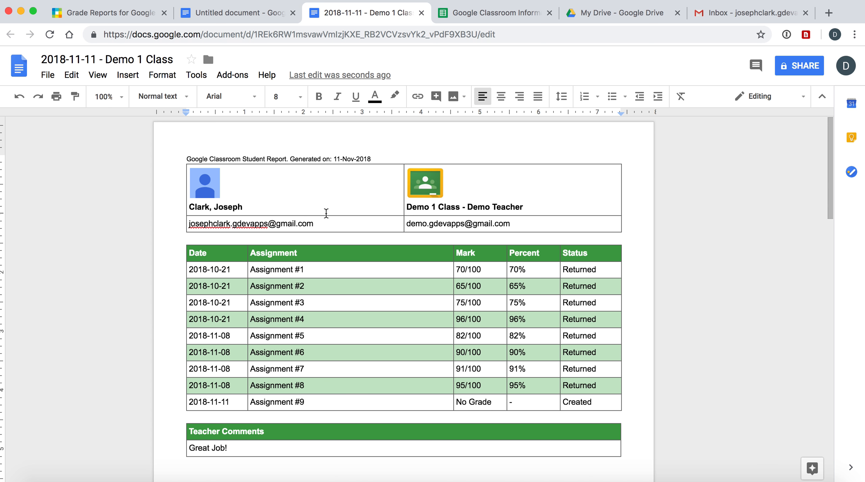
scroll(396, 330, "down", 1)
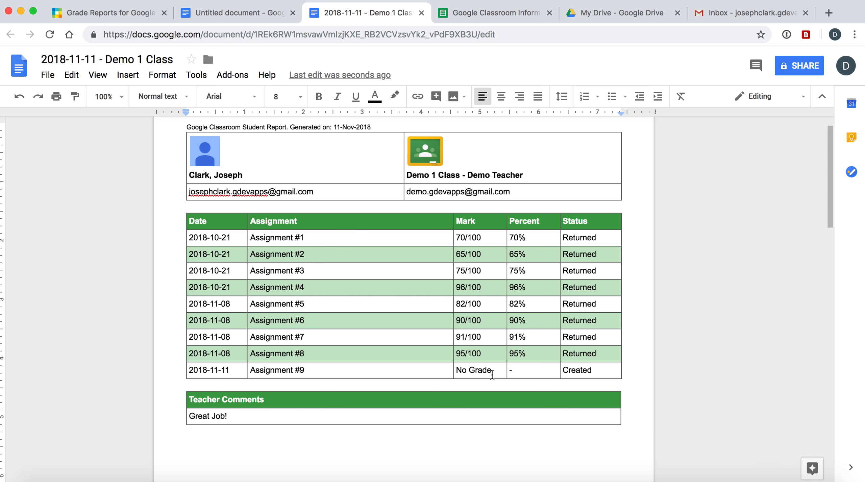
scroll(492, 374, "down", 2)
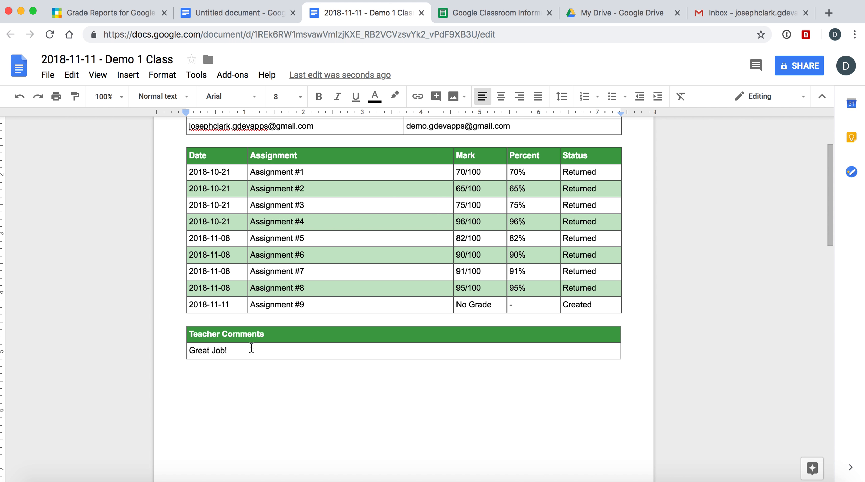
scroll(251, 348, "down", 10)
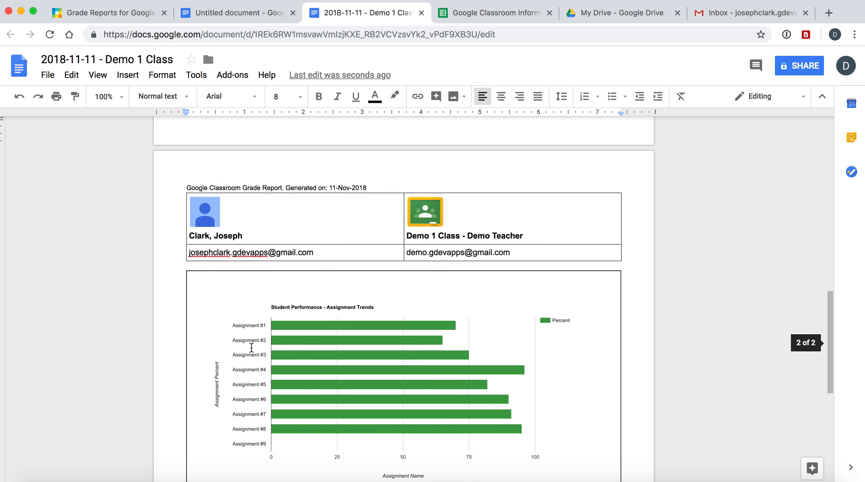
scroll(251, 348, "down", 4)
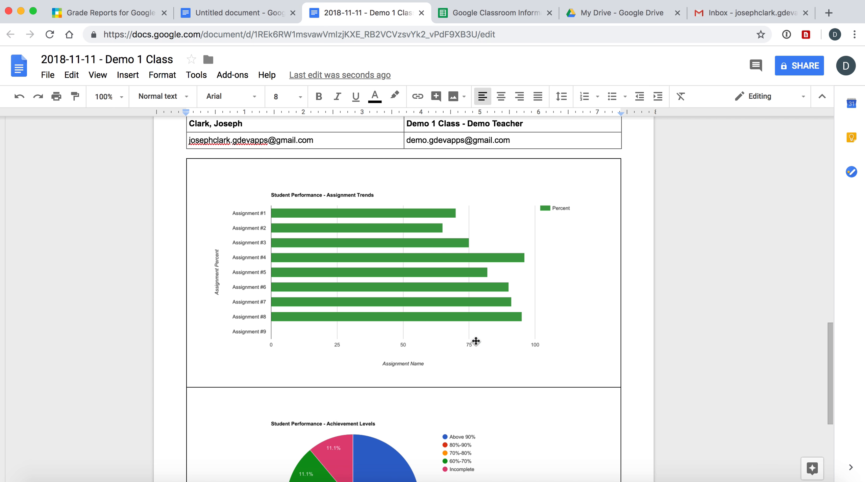
scroll(476, 341, "down", 6)
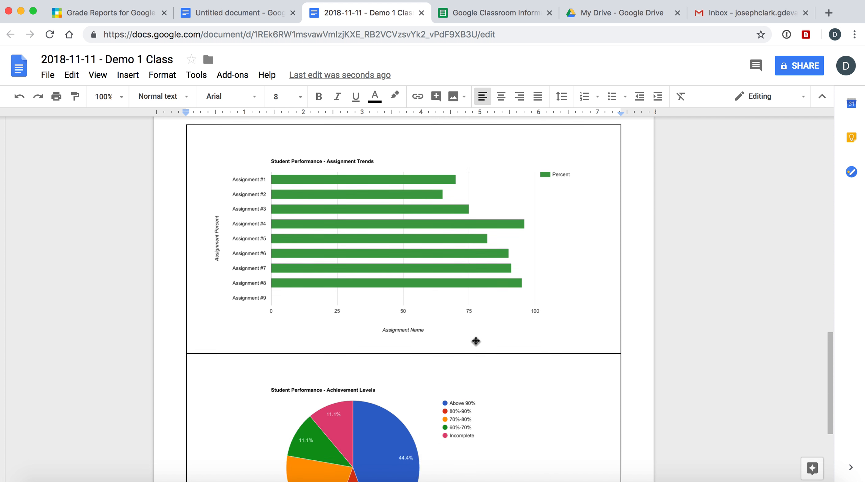
scroll(475, 341, "up", 5)
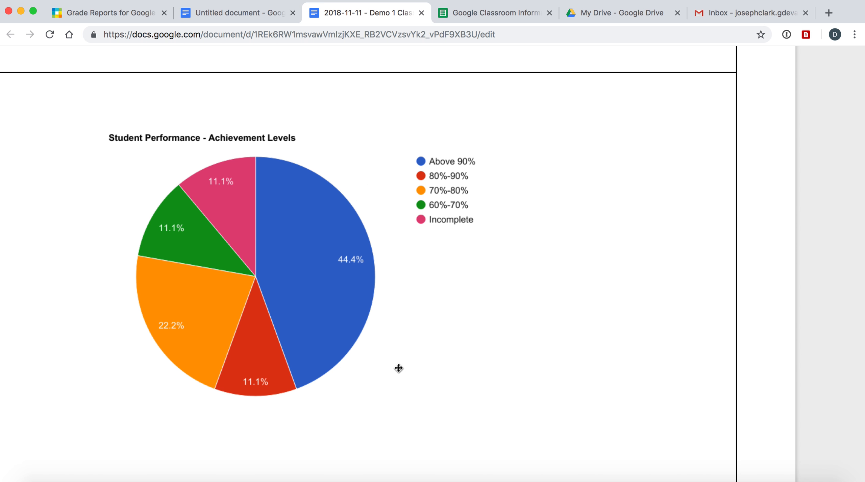
scroll(449, 257, "up", 10)
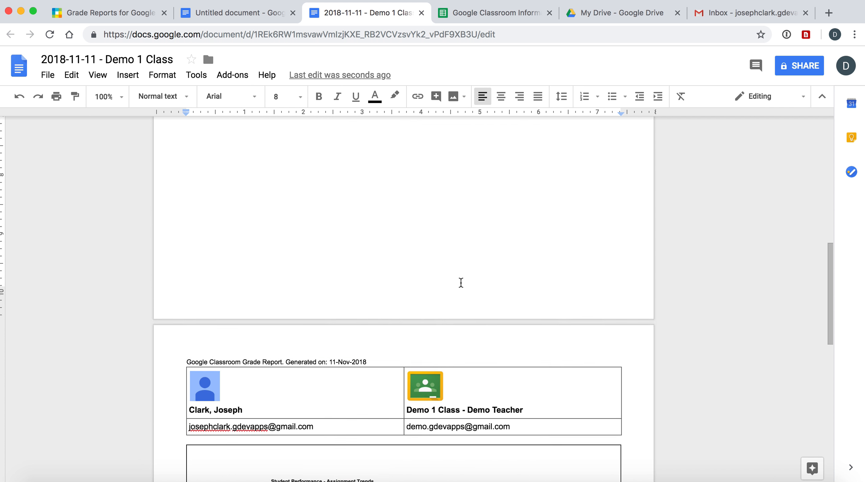
scroll(461, 283, "up", 13)
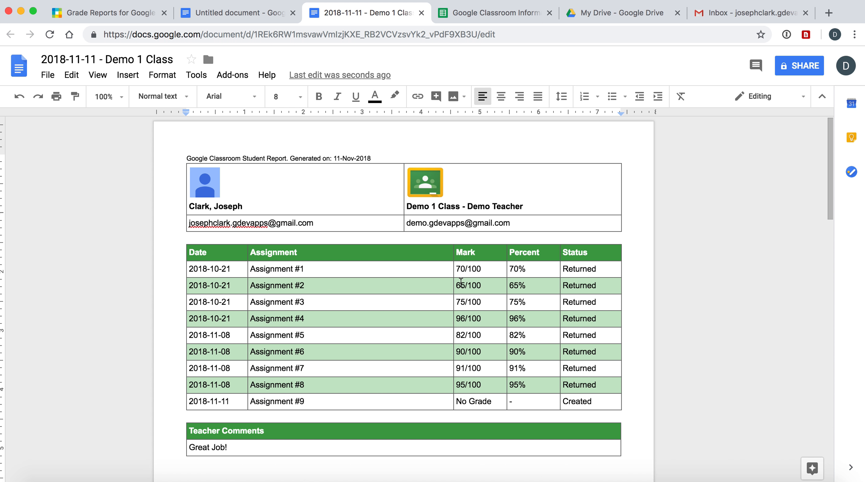
Step: Return to the untitled document, dismiss the report completion notice, and email the grade report to the selected student
left_click(265, 15)
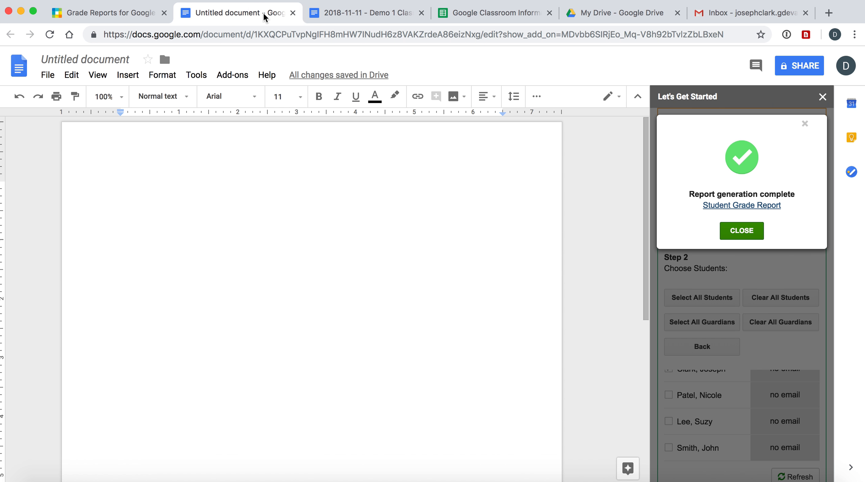
left_click(727, 232)
scroll(727, 330, "down", 5)
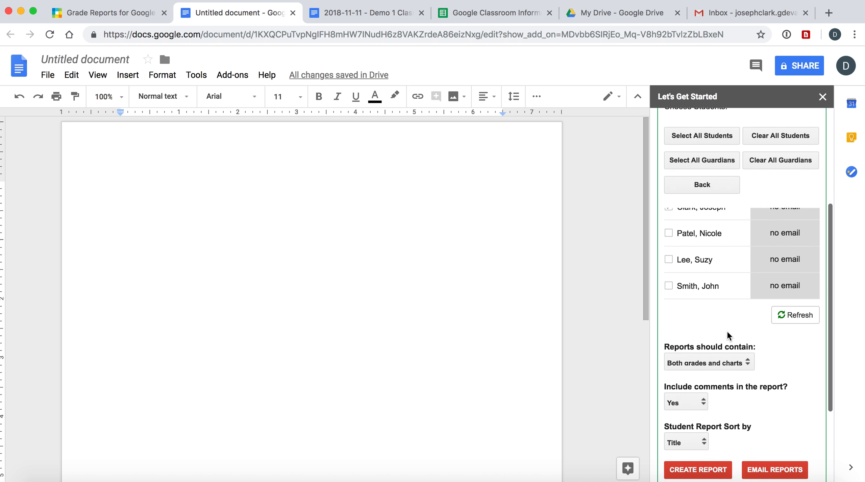
scroll(729, 273, "up", 2)
scroll(728, 273, "down", 2)
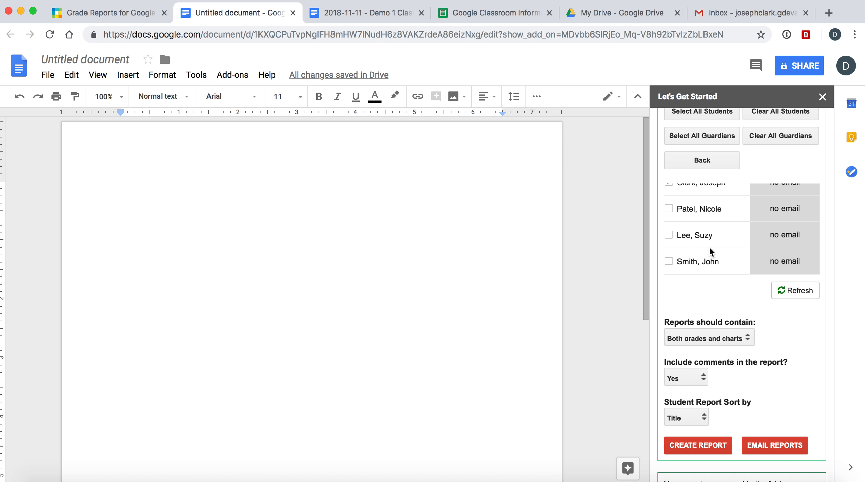
scroll(709, 246, "up", 2)
scroll(760, 359, "down", 6)
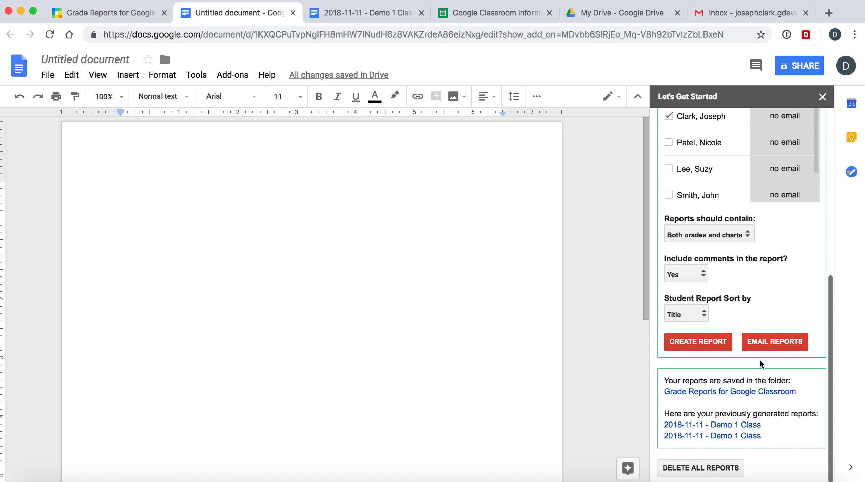
left_click(777, 343)
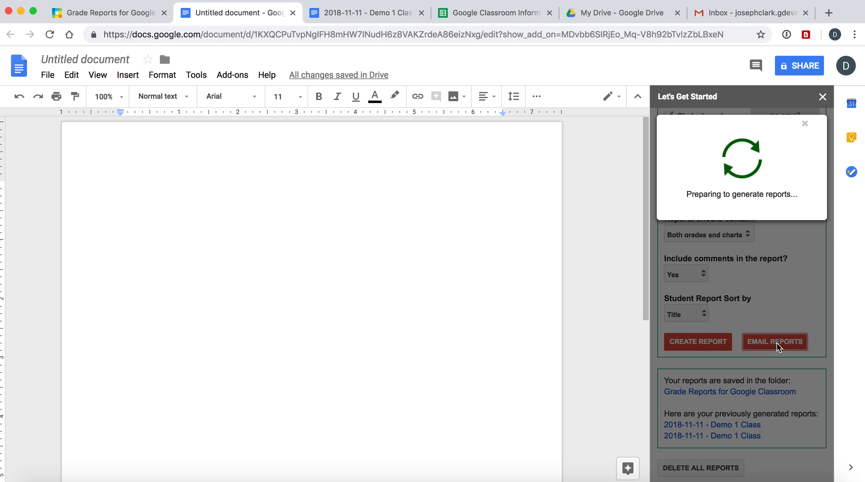
Step: Examine the subject, the message lines and the personalization tags on the Email Message sheet of the Google Classroom Information spreadsheet
left_click(518, 14)
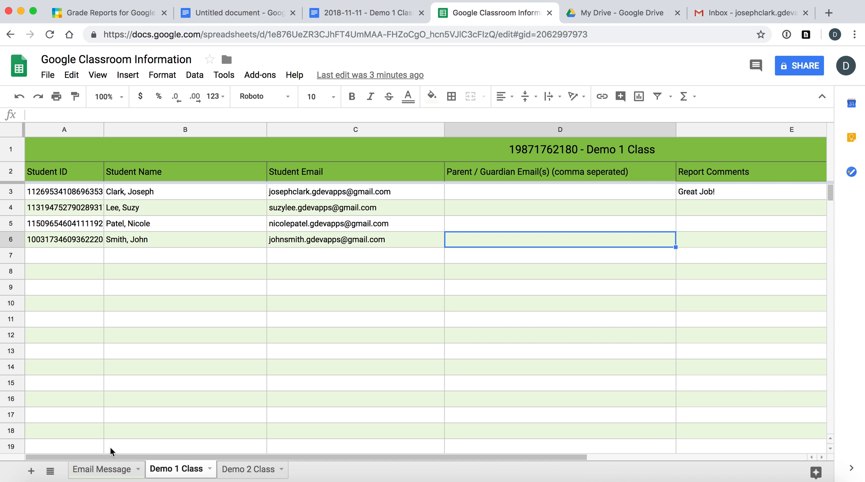
left_click(102, 472)
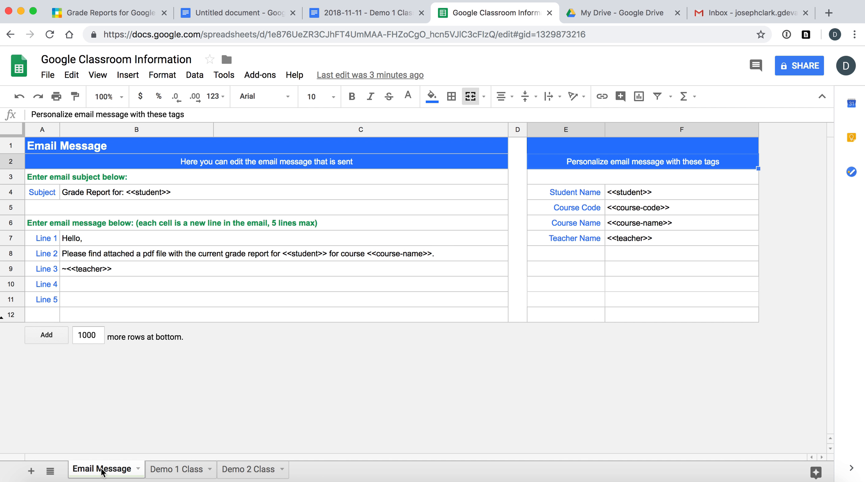
left_click(106, 194)
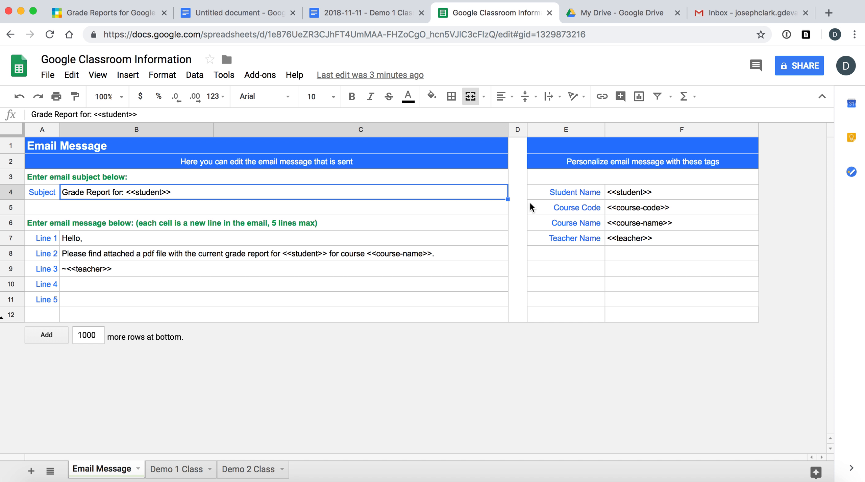
left_click(640, 196)
left_click(240, 199)
left_click(647, 212)
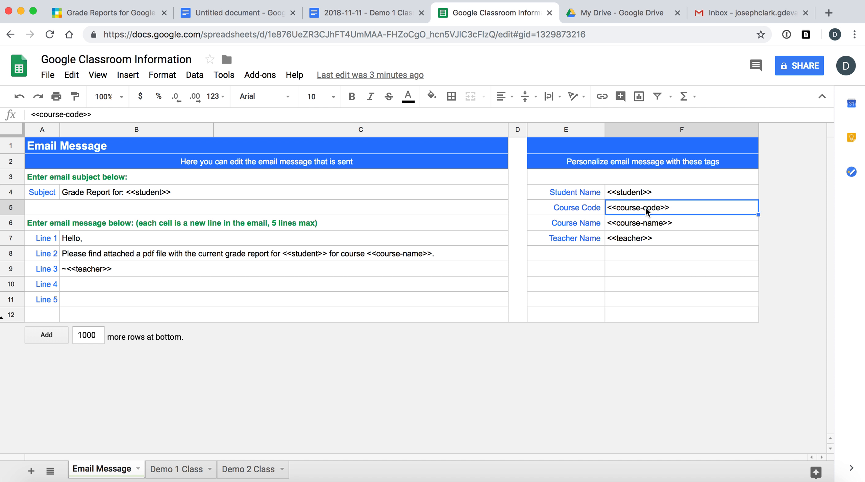
left_click(646, 226)
left_click(637, 242)
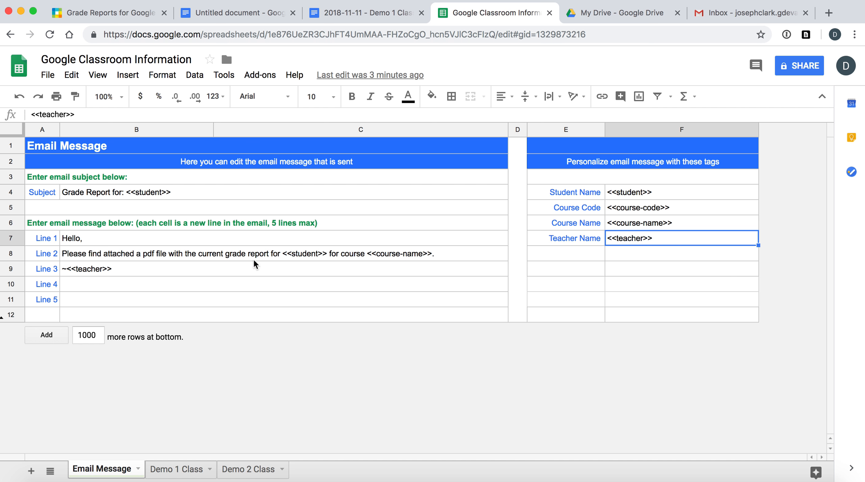
left_click(159, 242)
left_click(152, 256)
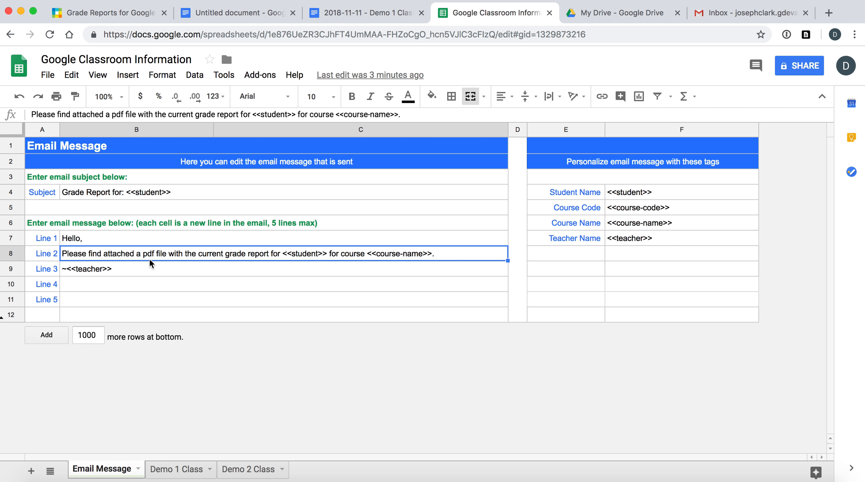
left_click(149, 270)
left_click(141, 288)
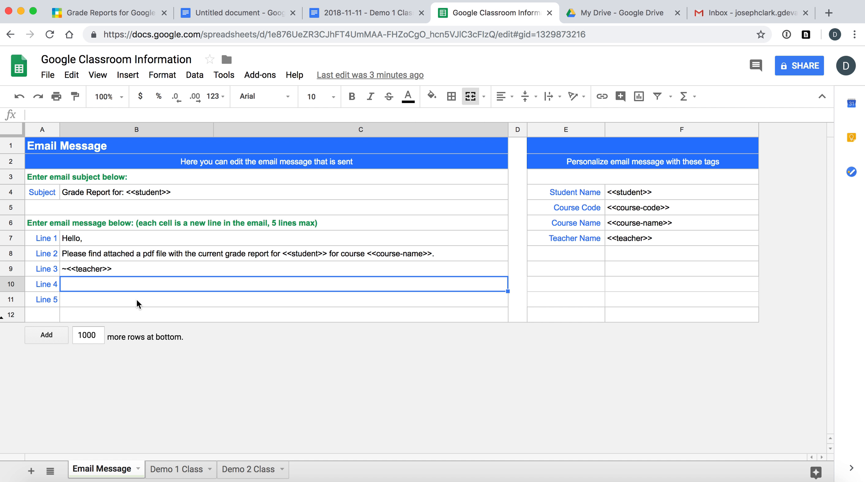
left_click(137, 298)
left_click(126, 242)
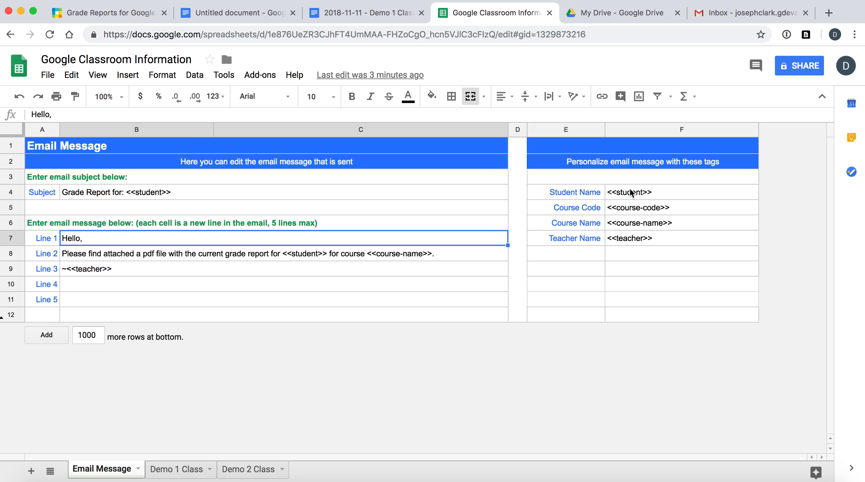
Step: Dismiss the completion notice in the untitled document, and open the received grade report email in the student's Gmail inbox
left_click(260, 15)
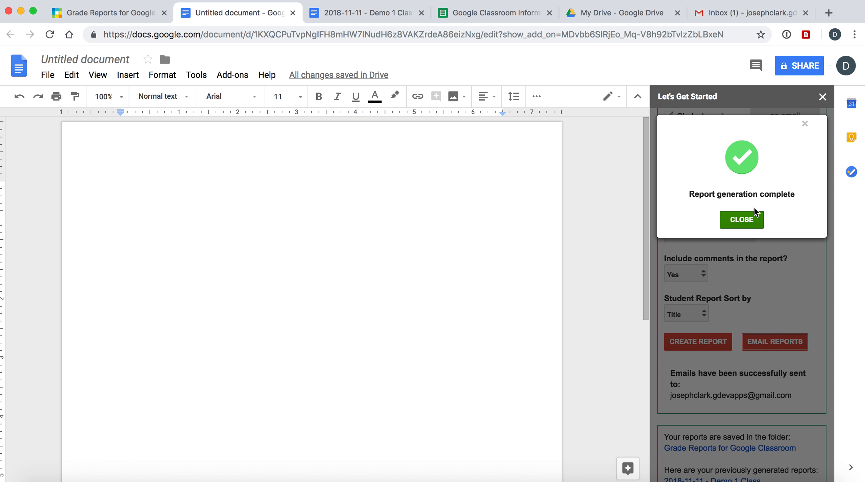
left_click(753, 220)
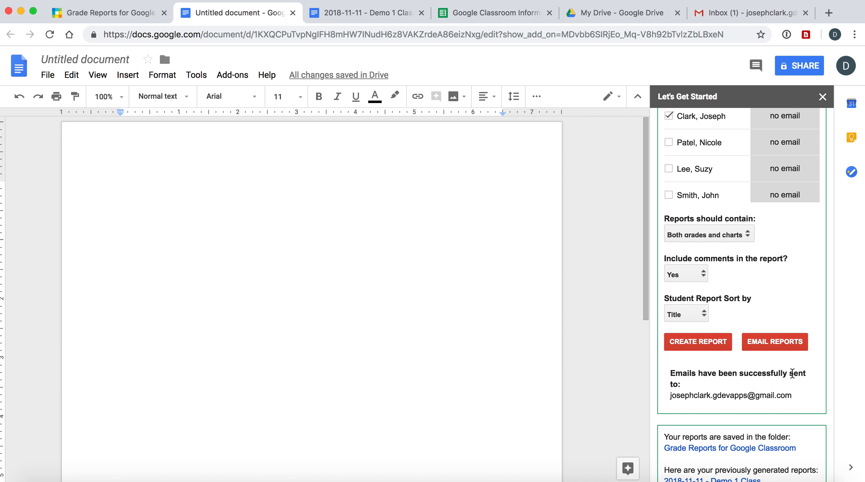
left_click(736, 14)
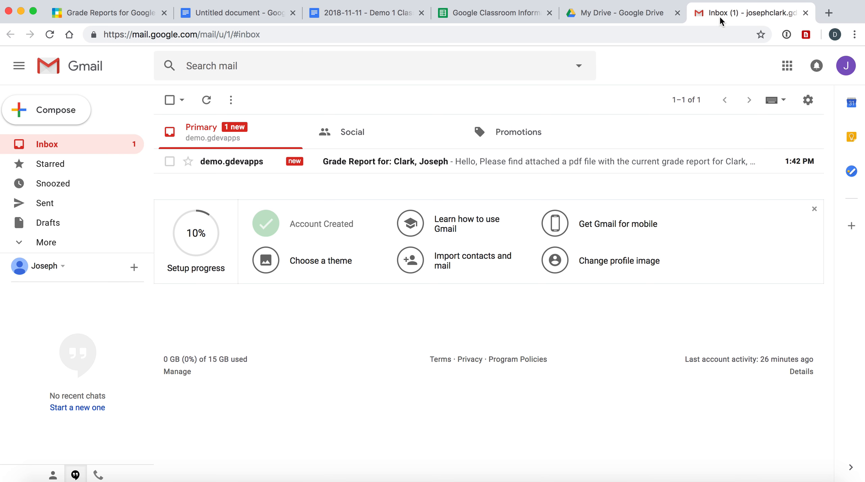
left_click(250, 165)
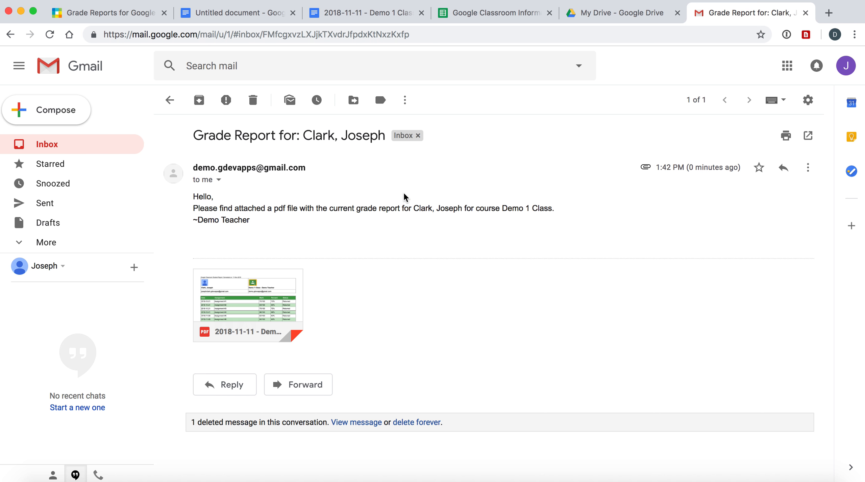
Step: Open the attached 2018-11-11 - Demo 1 Class.pdf and review its grades, teacher comments and charts
left_click(252, 295)
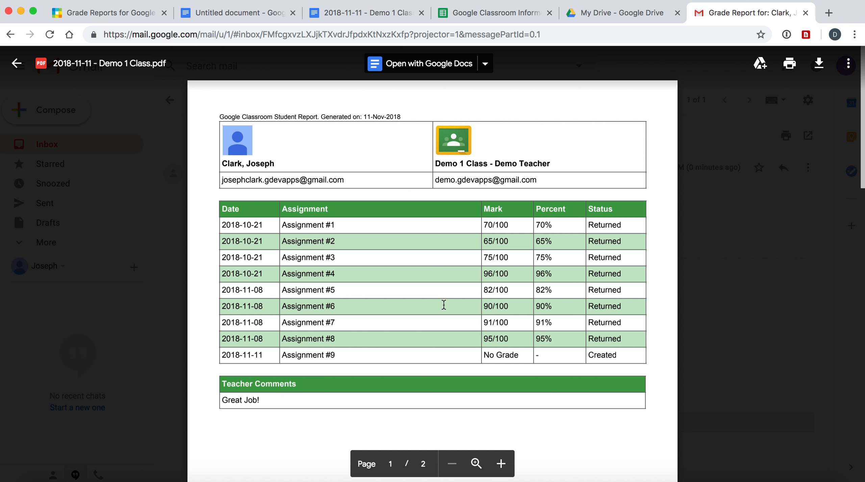
scroll(444, 305, "down", 15)
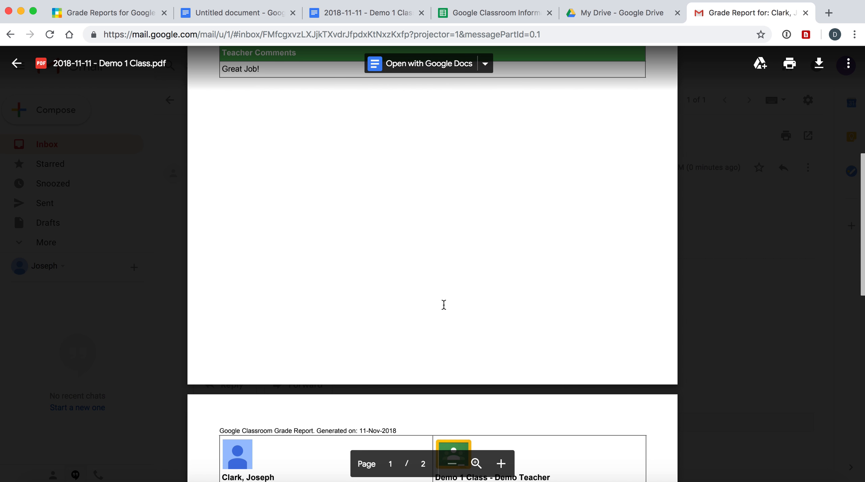
scroll(444, 304, "down", 10)
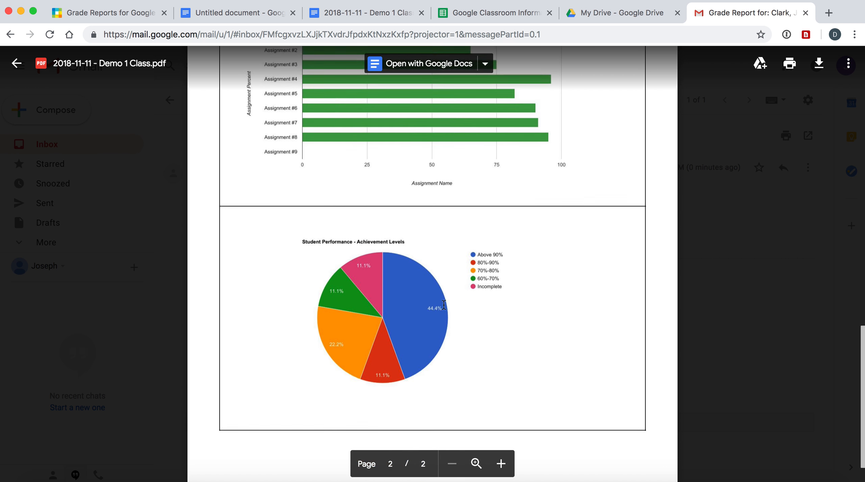
scroll(444, 304, "up", 20)
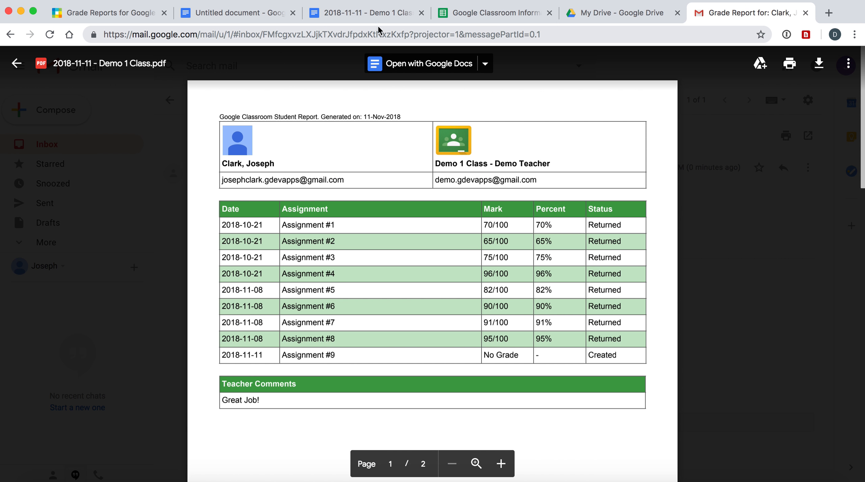
Step: Return to the untitled document and view the saved reports folder and previously generated report links in the add-on
left_click(262, 17)
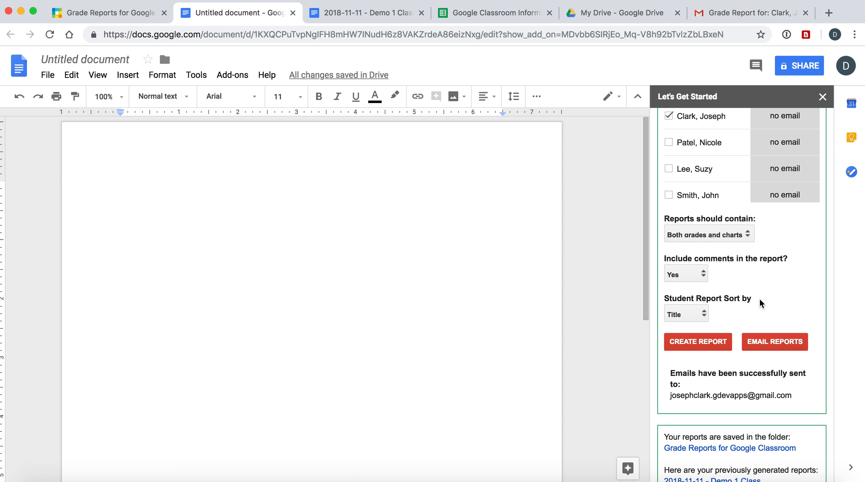
scroll(760, 302, "down", 2)
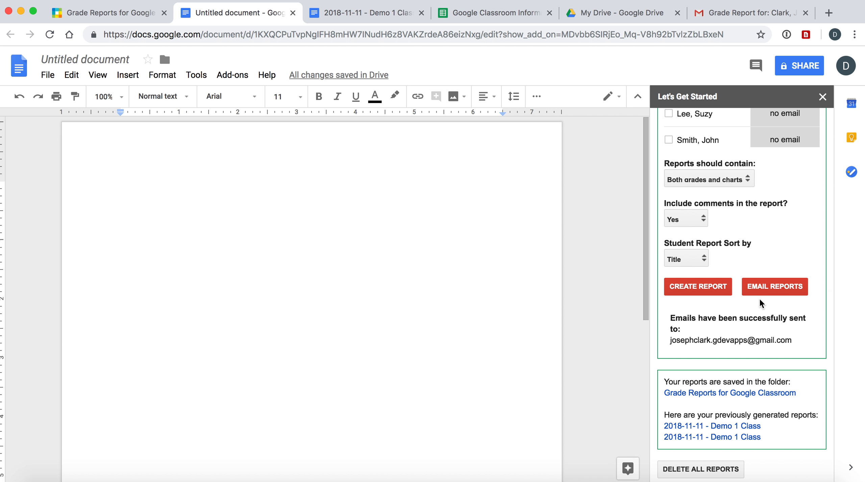